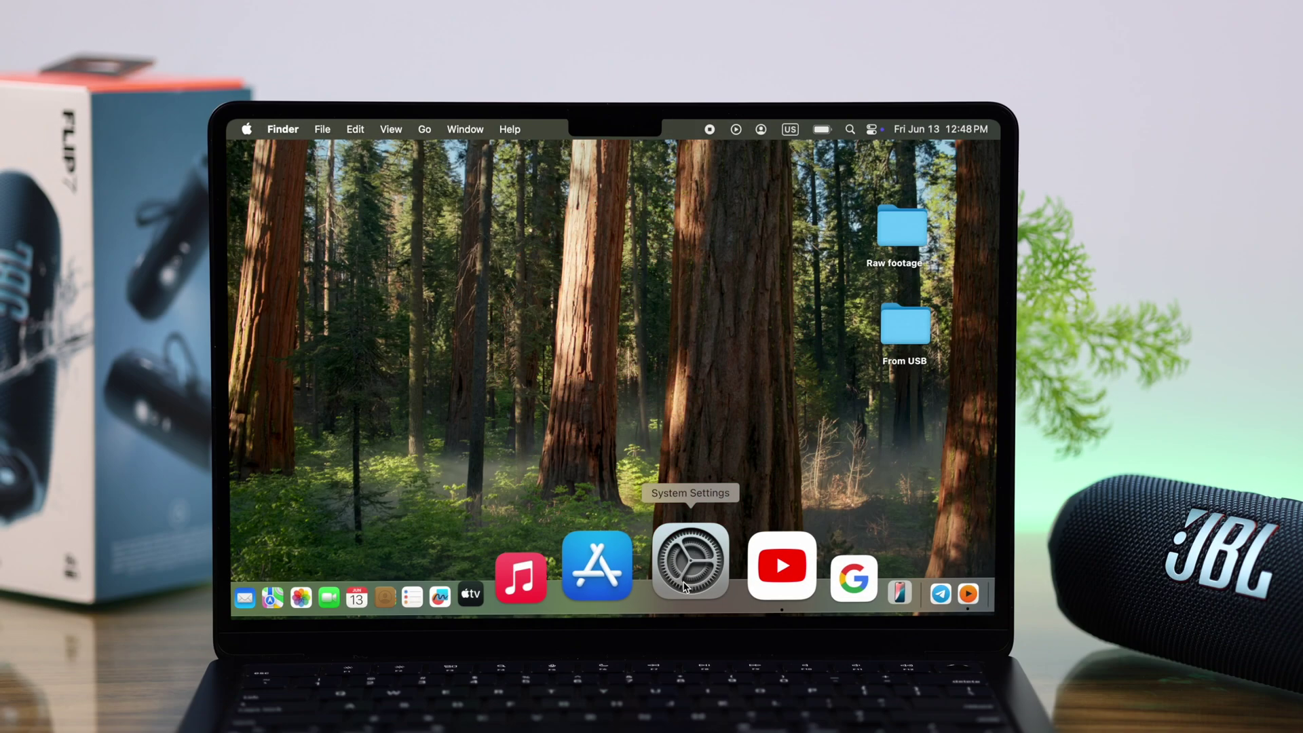
Step: Launch System Settings and show the Bluetooth page with the JBL Flip 7 under Nearby Devices
{"action": "left_click", "coordinate": [688, 570]}
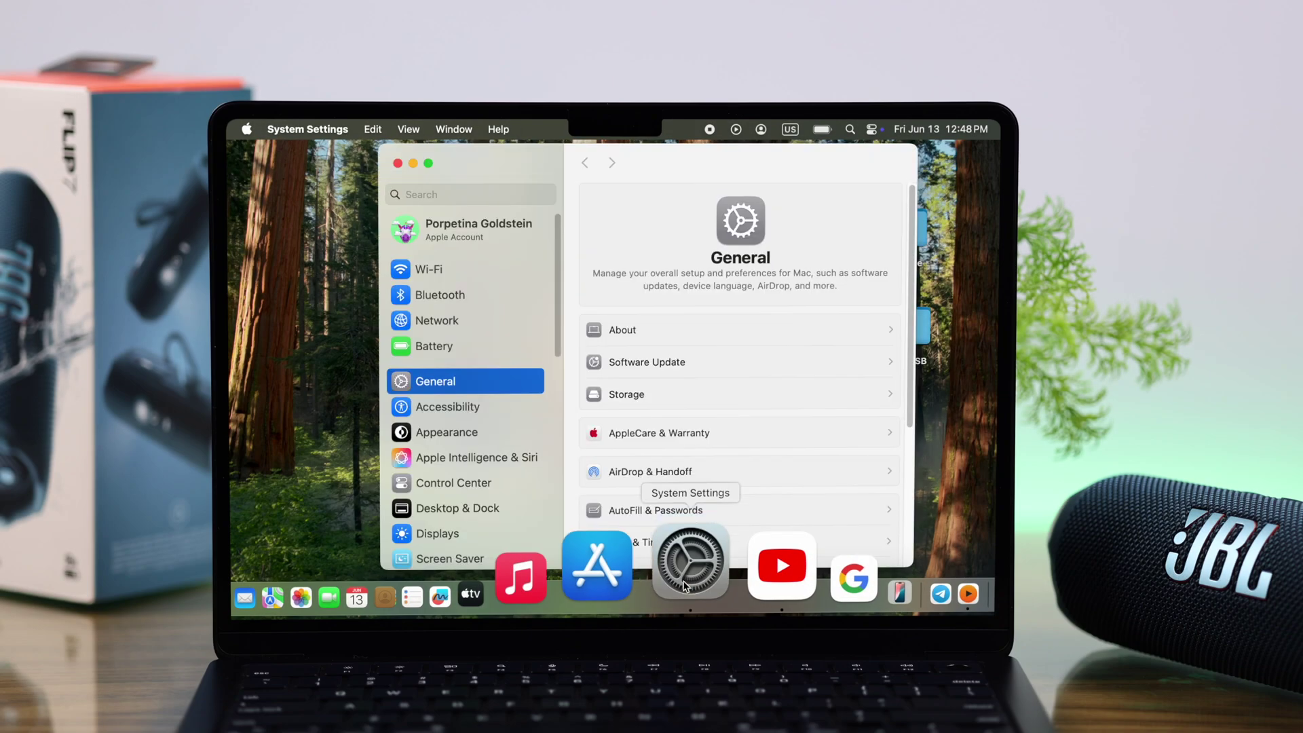
{"action": "left_click", "coordinate": [522, 298]}
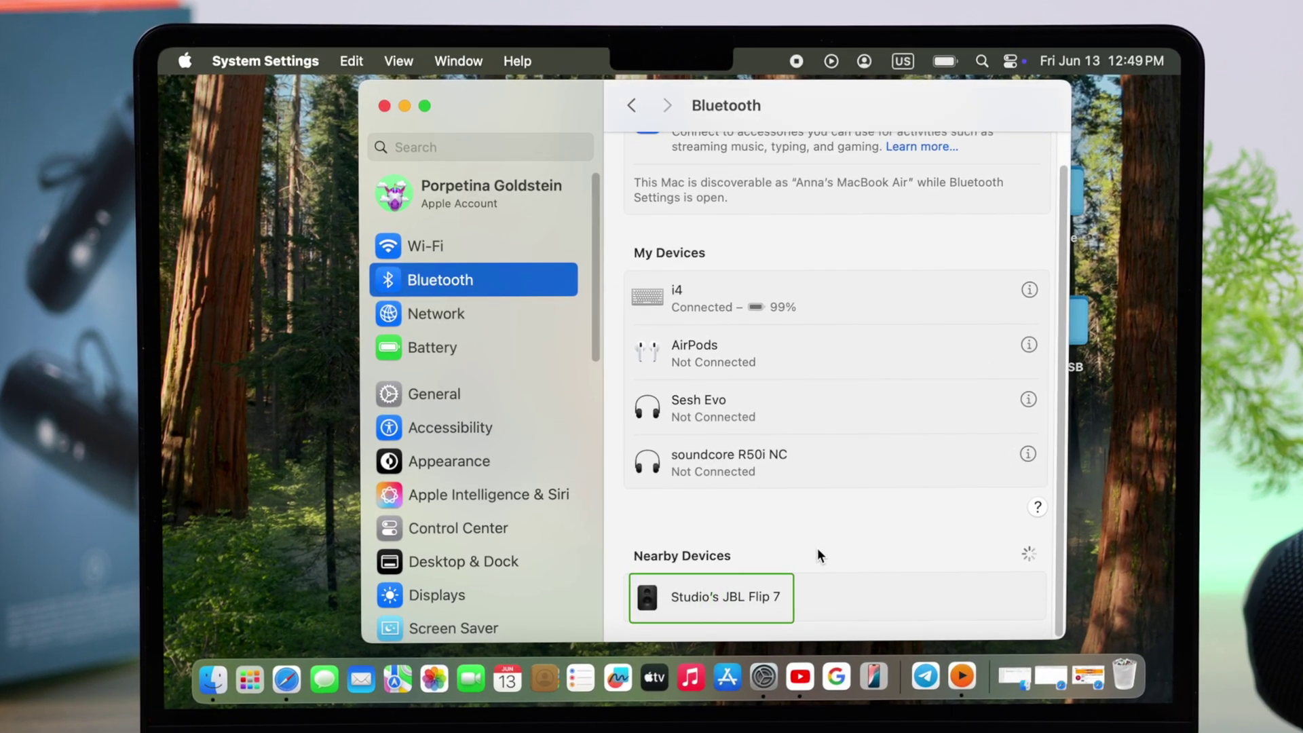
Step: Connect to Studio's JBL Flip 7 so it appears under My Devices as Connected
{"action": "mouse_move", "coordinate": [835, 596]}
{"action": "left_click", "coordinate": [1007, 596]}
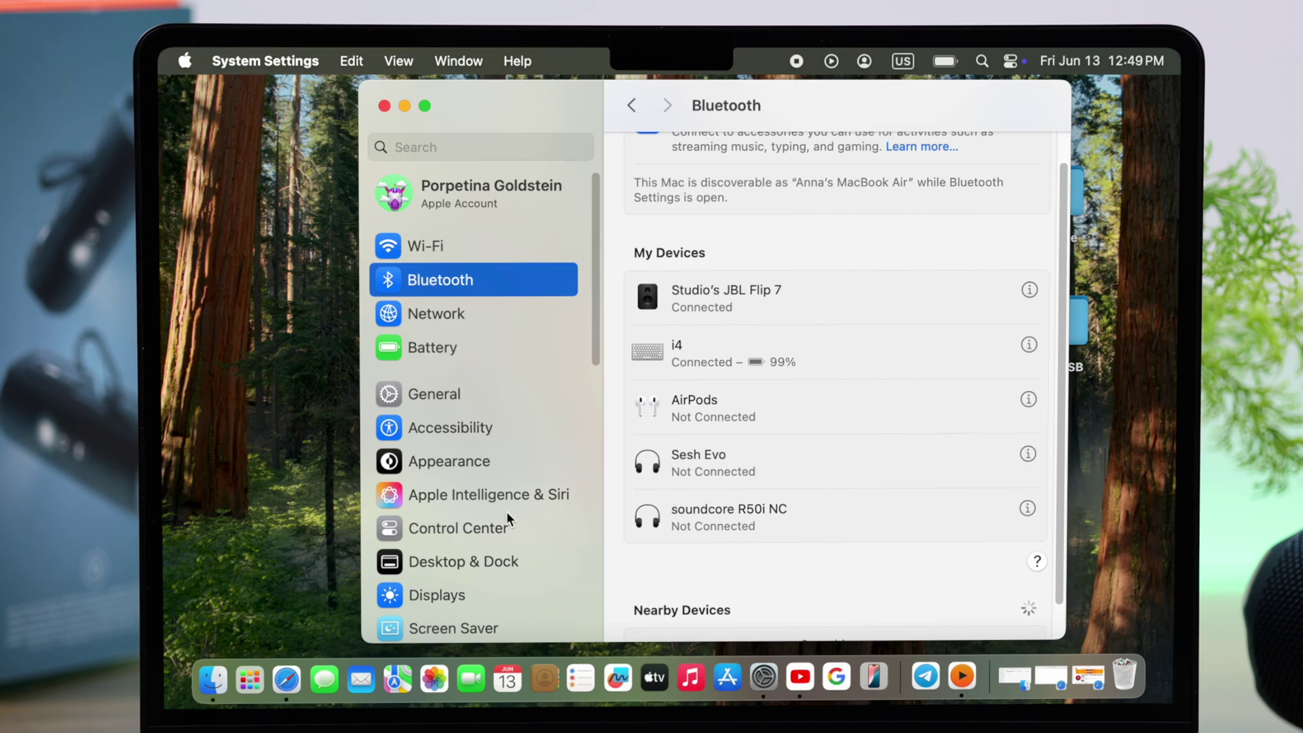
{"action": "scroll", "coordinate": [506, 511], "scroll_direction": "down", "scroll_amount": 3}
{"action": "scroll", "coordinate": [506, 511], "scroll_direction": "down", "scroll_amount": 3}
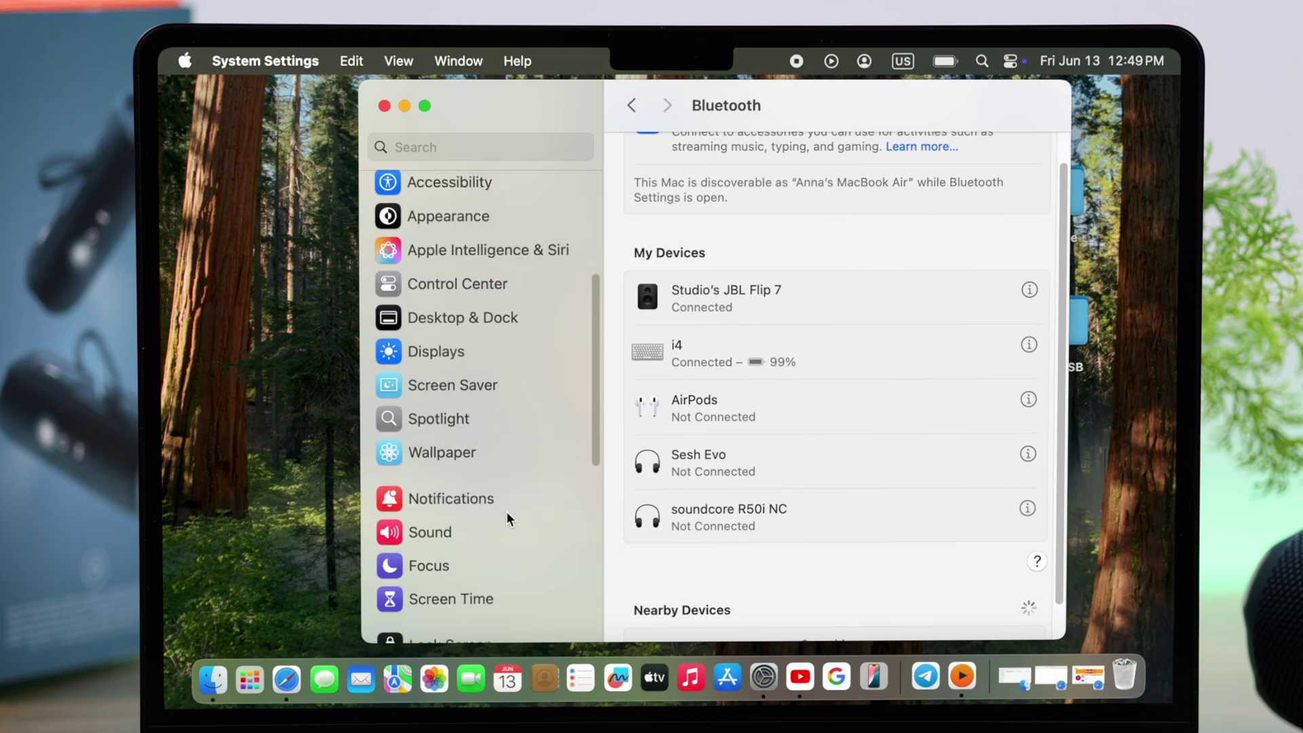
Step: Select Studio's JBL Flip 7 as the output device in the Sound settings
{"action": "left_click", "coordinate": [463, 531]}
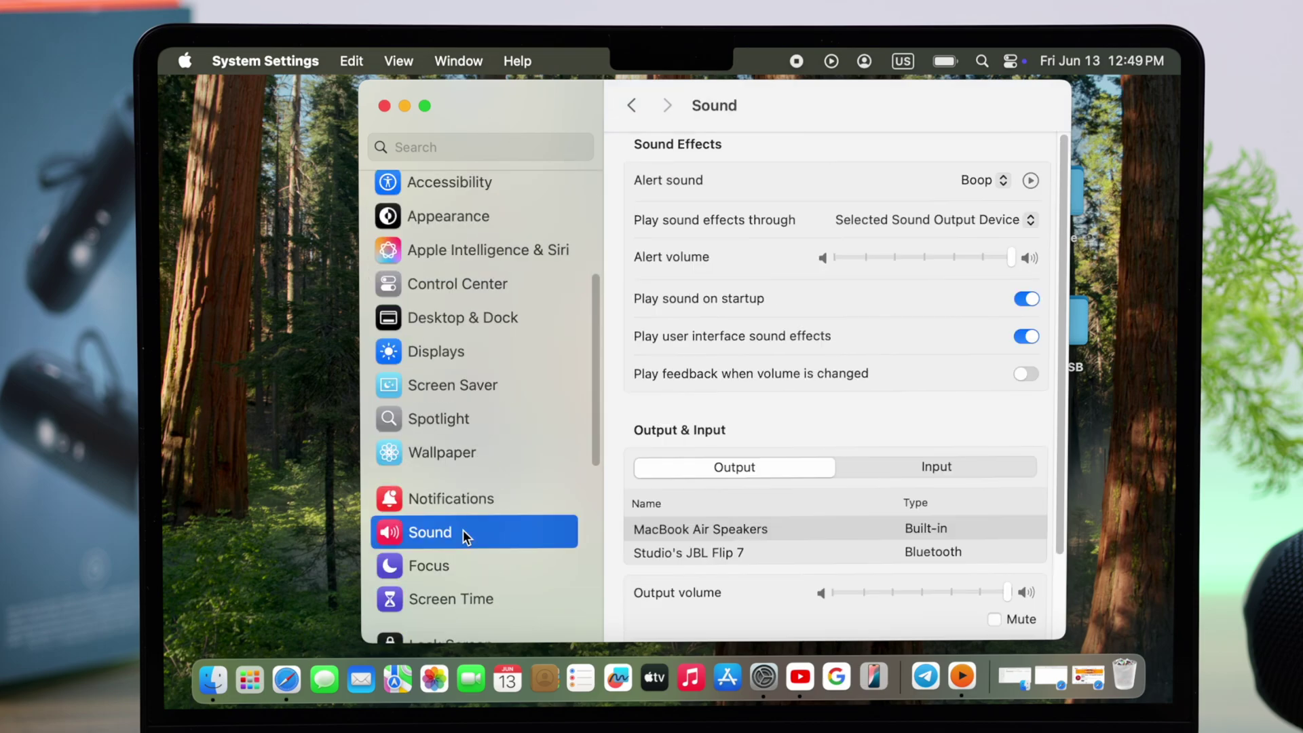
{"action": "scroll", "coordinate": [787, 520], "scroll_direction": "down", "scroll_amount": 1}
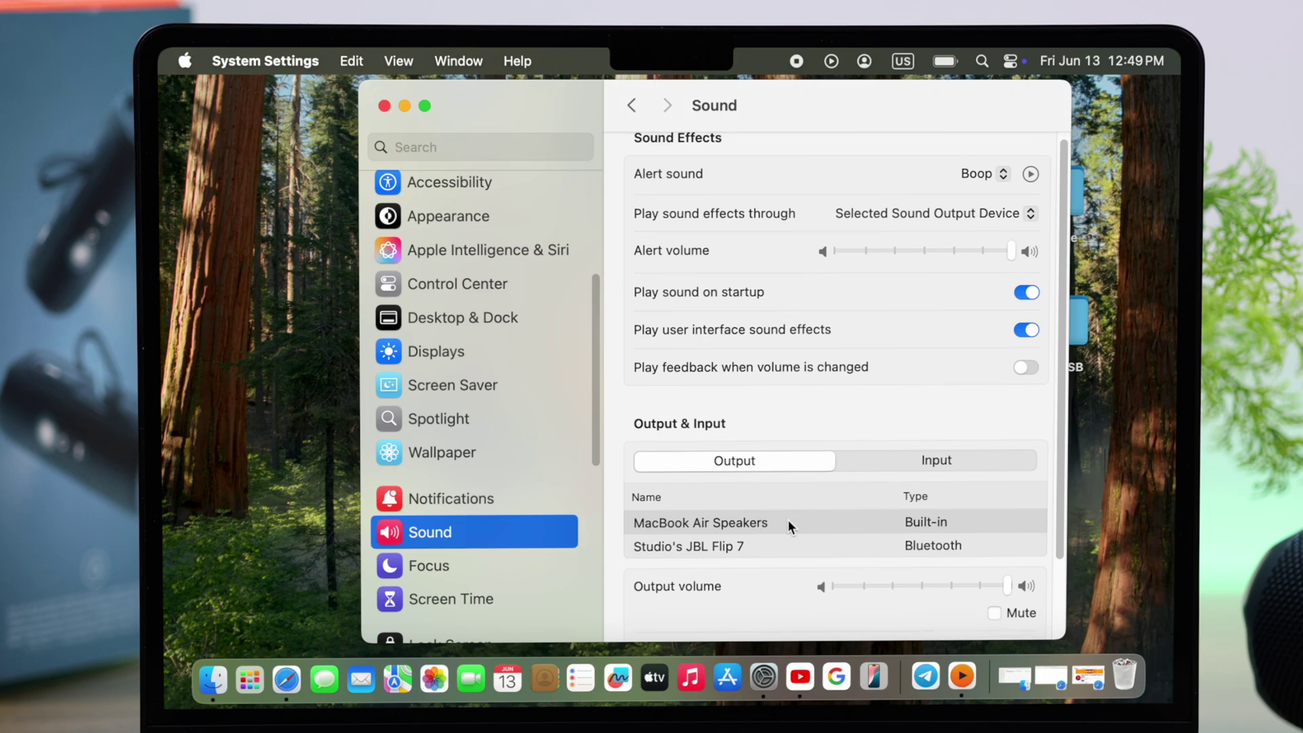
{"action": "left_click", "coordinate": [710, 547]}
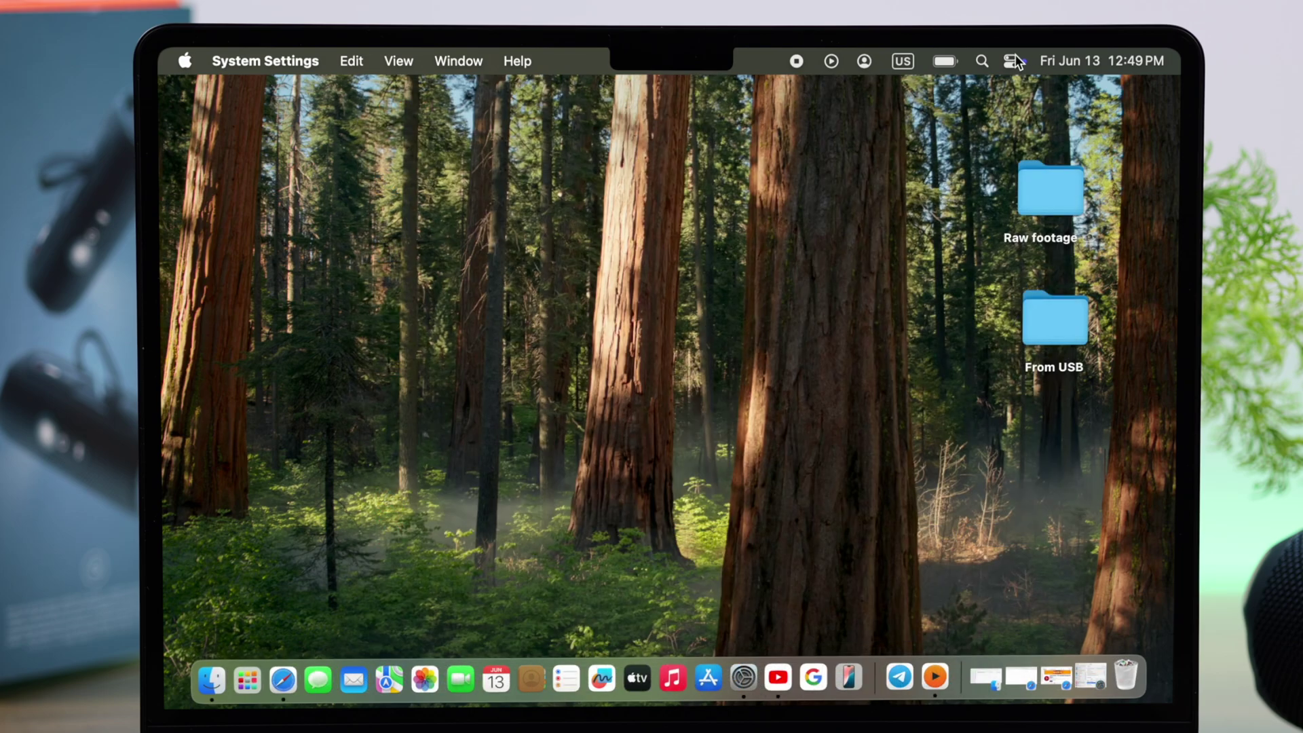
Step: Show Control Center's sound output list with Studio's JBL Flip 7 as the active output
{"action": "left_click", "coordinate": [1015, 60]}
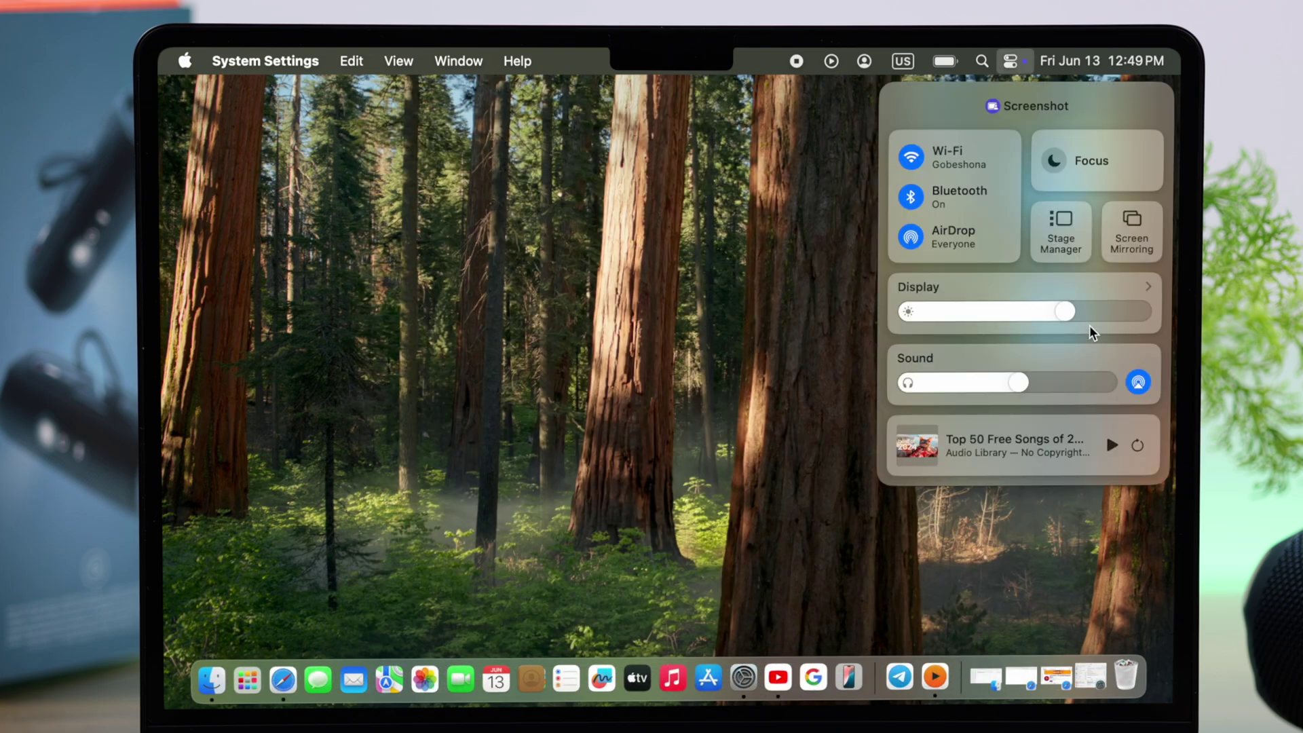
{"action": "left_click", "coordinate": [1144, 359]}
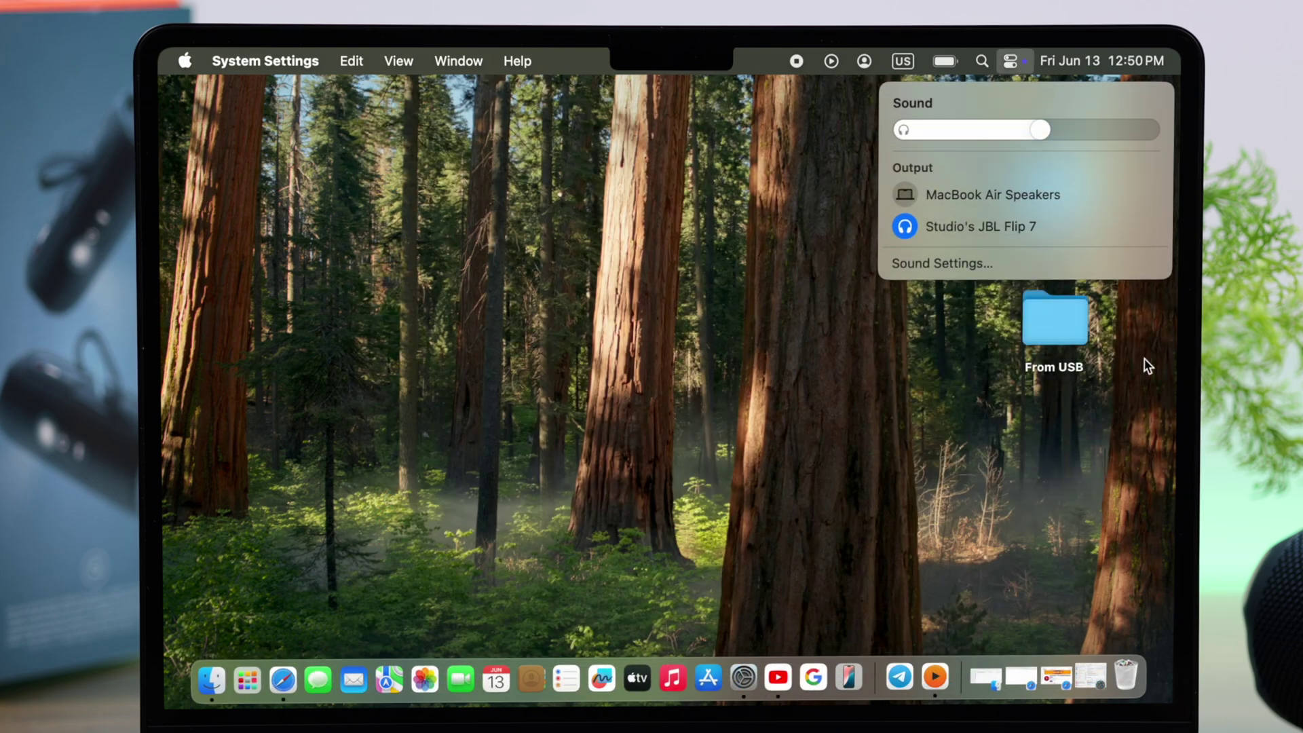